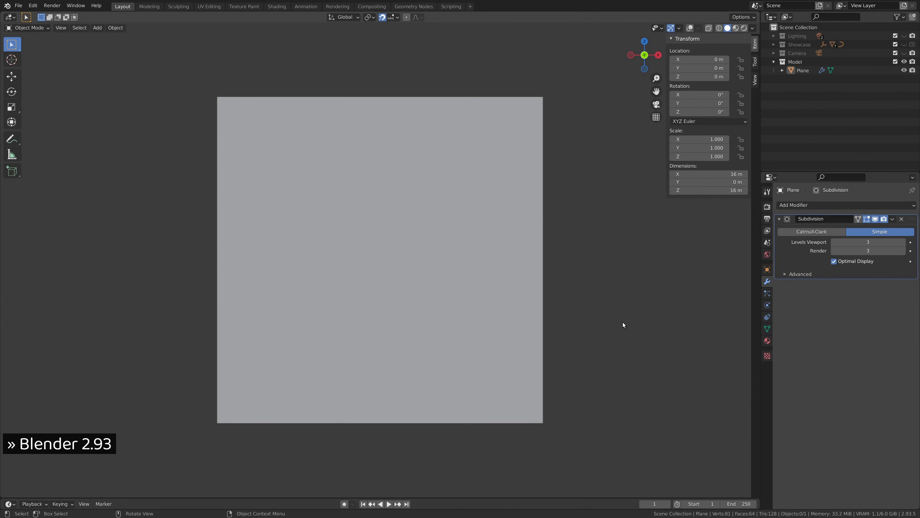
Set the Hair Material's blend mode to Alpha Blend in its material settings.
middle_click_drag(654, 346, 284, 351)
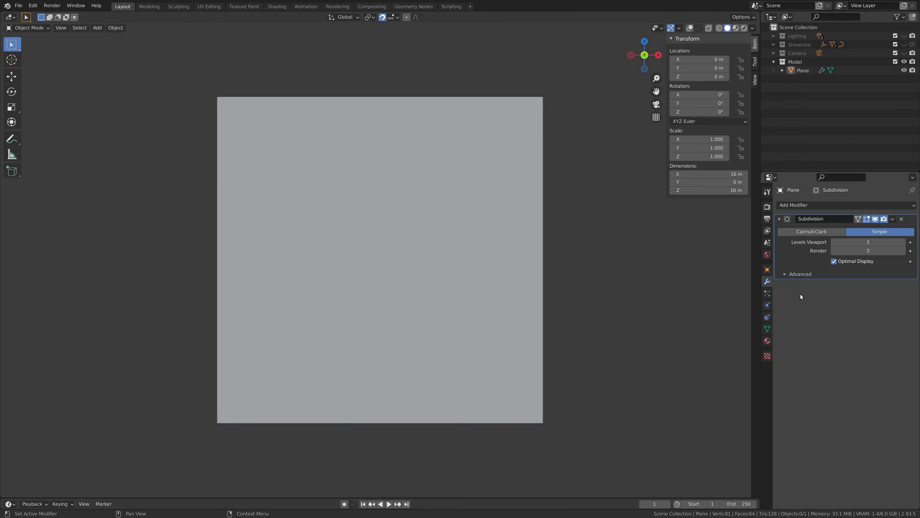
left_click(767, 340)
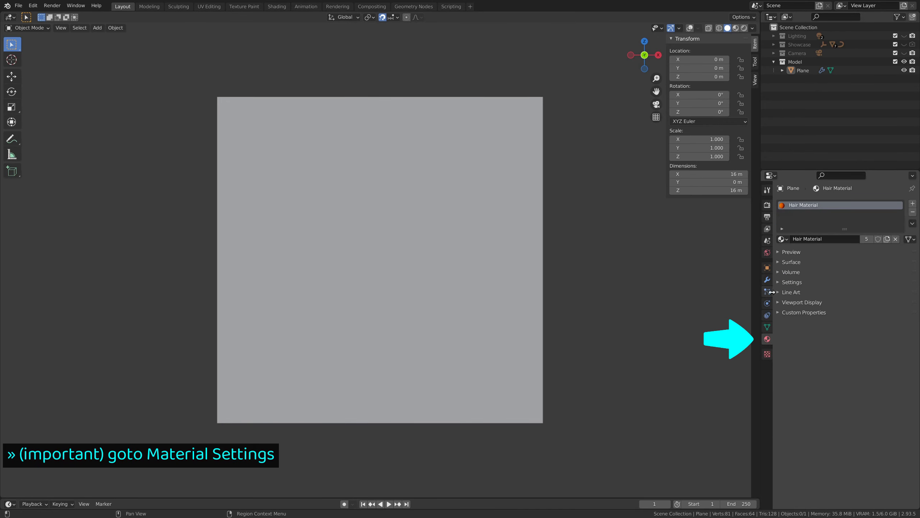
left_click(778, 283)
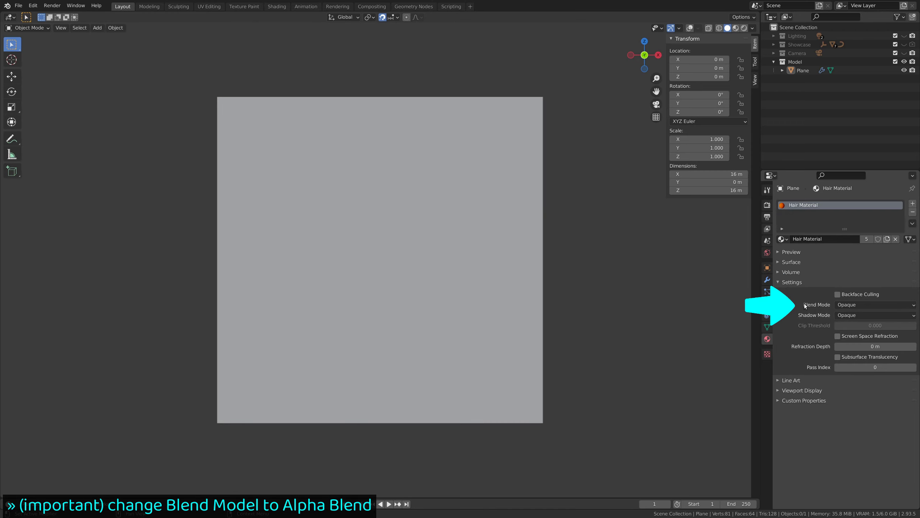
left_click(855, 305)
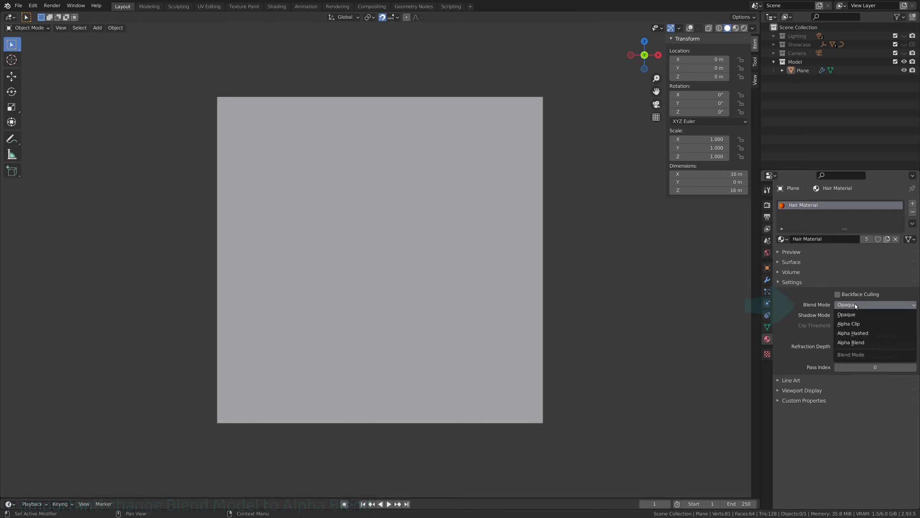
left_click(853, 342)
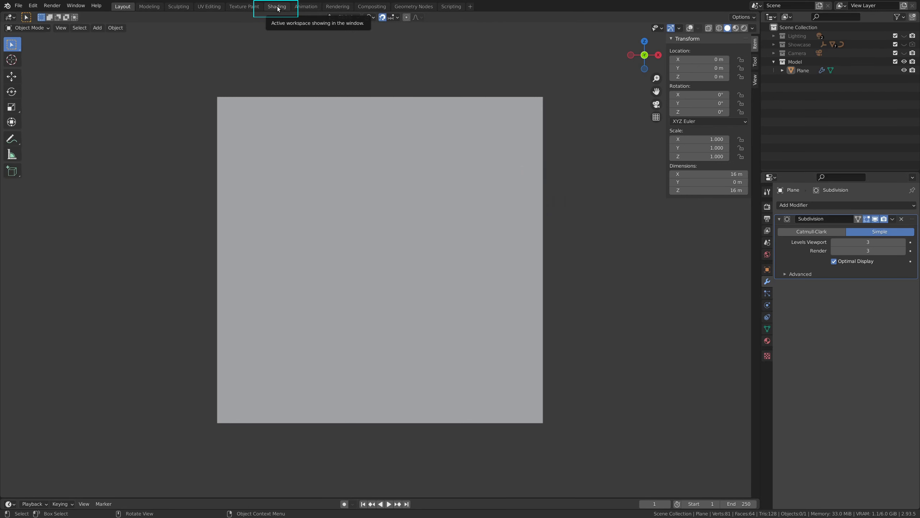
In the Shading workspace, replace the Principled BSDF with an orange-red Diffuse BSDF linked to the Material Output's Surface.
left_click(277, 8)
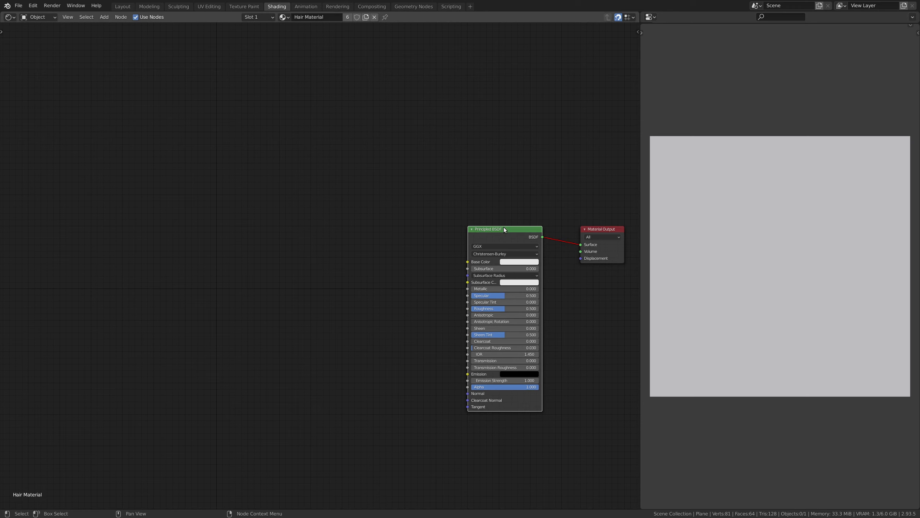
key("x")
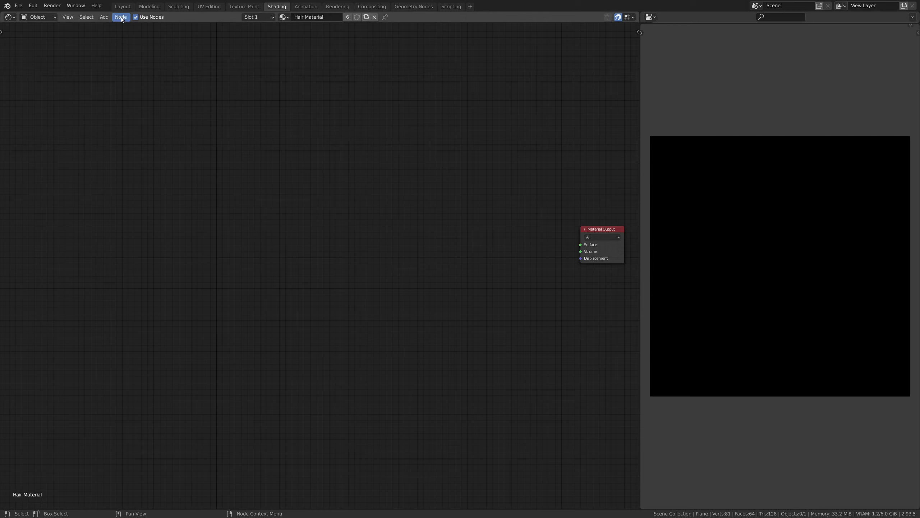
left_click(105, 16)
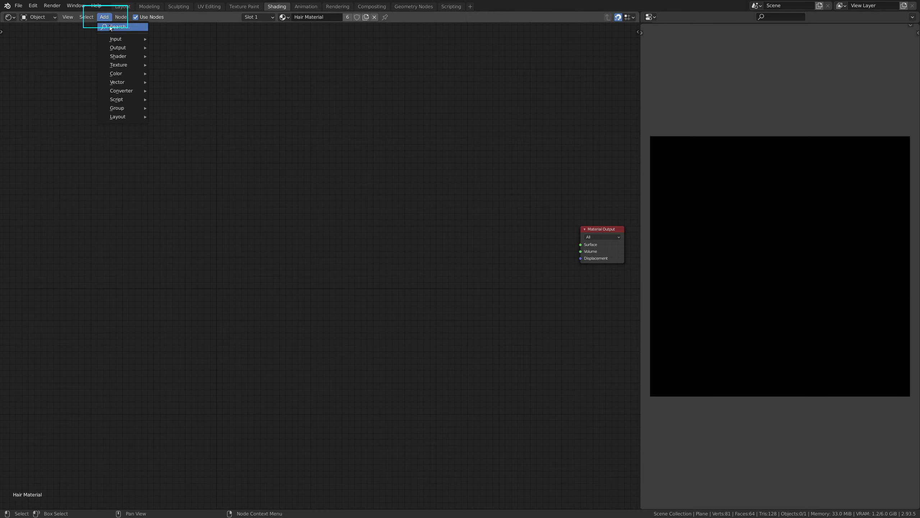
left_click(110, 25)
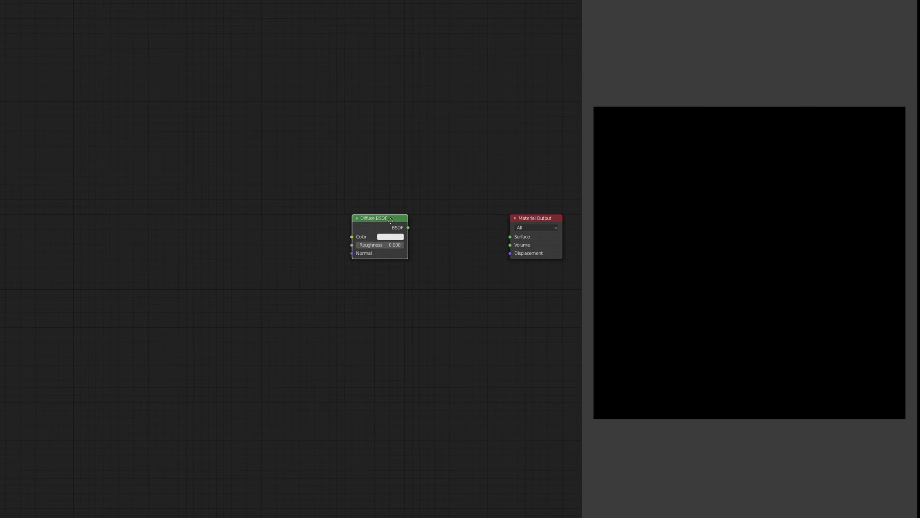
left_click(390, 220)
left_click(399, 237)
left_click_drag(408, 227, 510, 238)
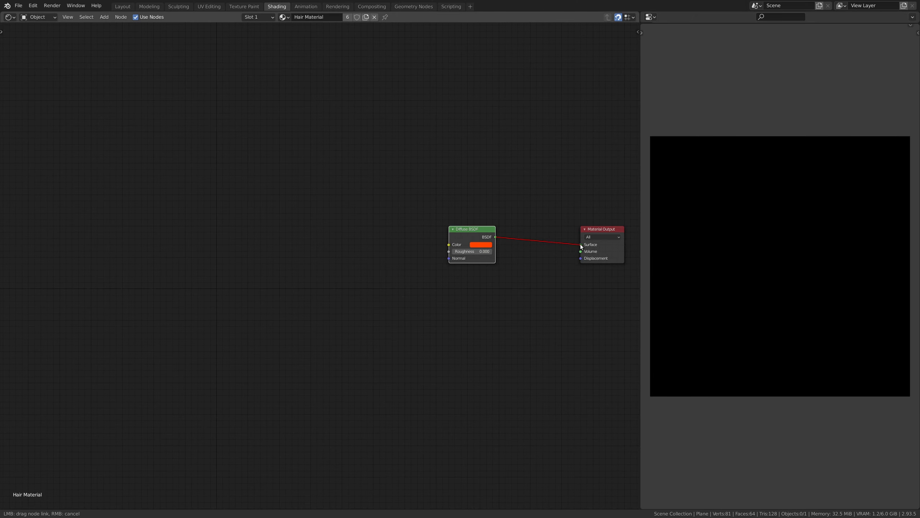
left_click_drag(581, 246, 581, 245)
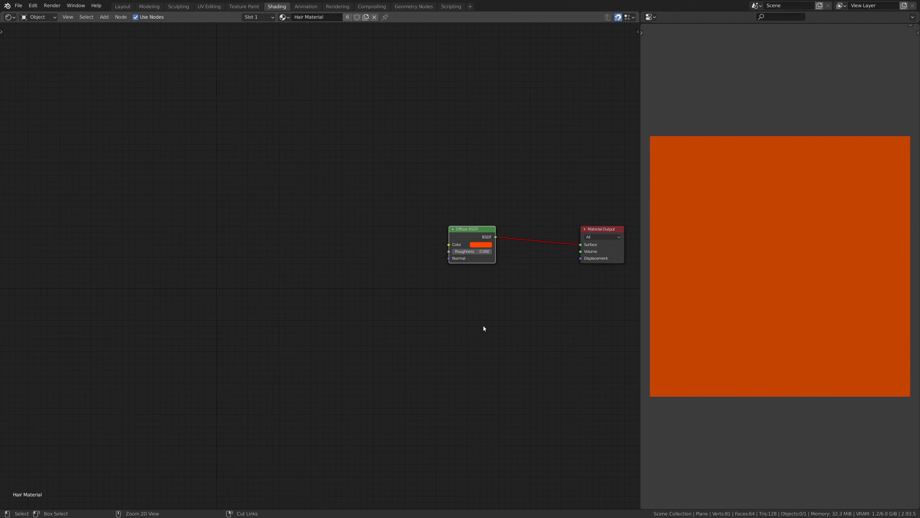
Add Texture Coordinate, Mapping, Voronoi Texture and ColorRamp nodes in a row ahead of the Diffuse BSDF.
left_click(483, 325)
left_click(104, 17)
left_click(107, 26)
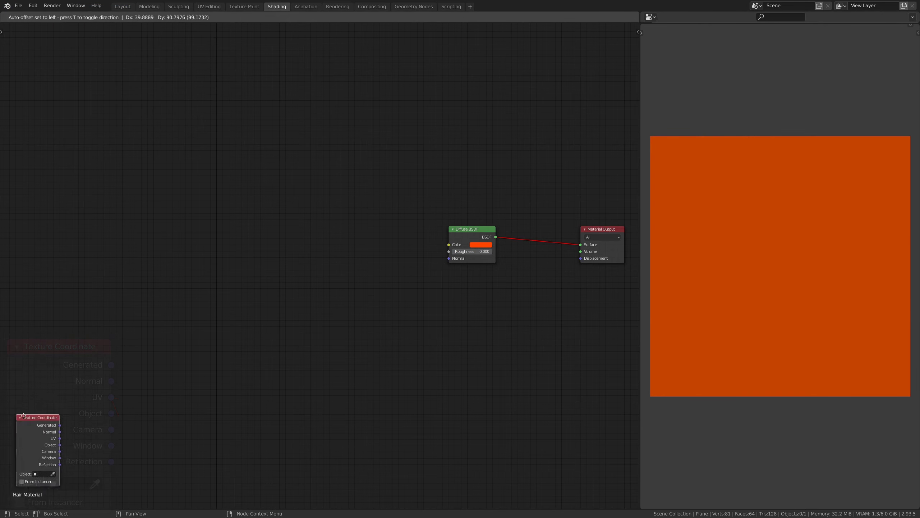
left_click(22, 232)
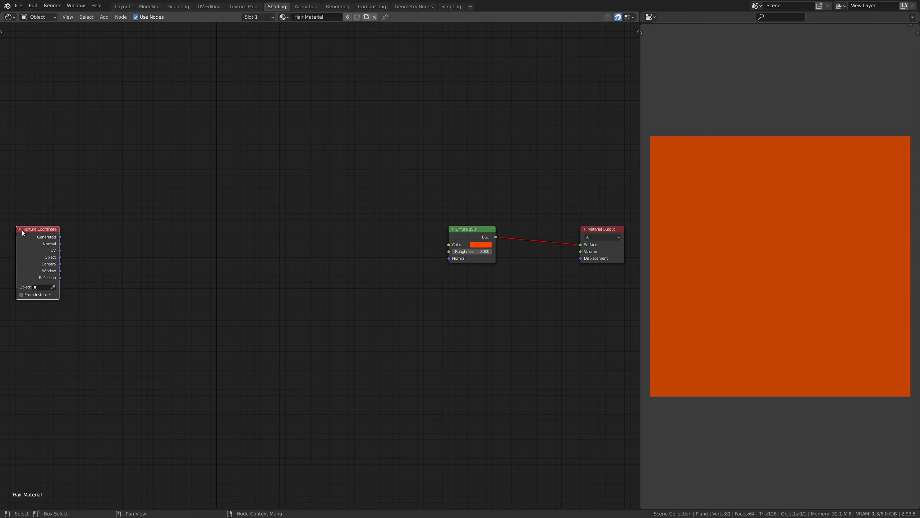
left_click(104, 17)
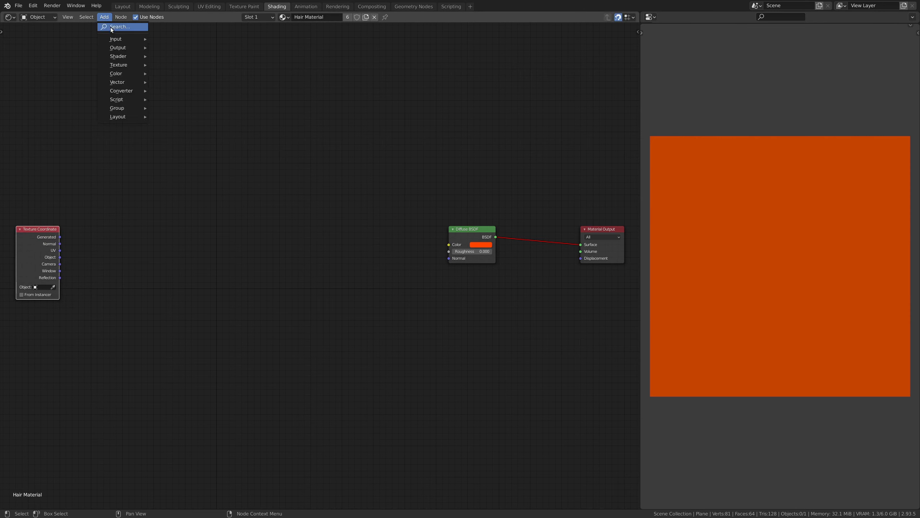
left_click(111, 27)
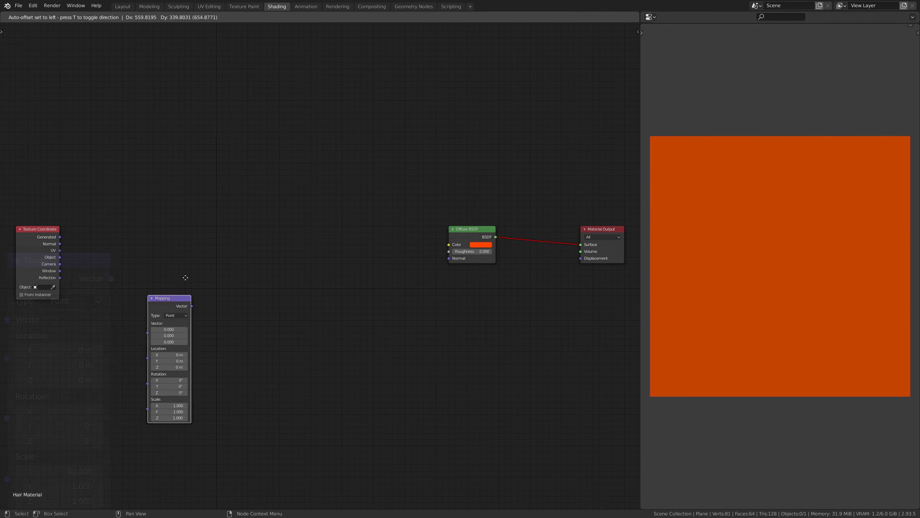
left_click(210, 229)
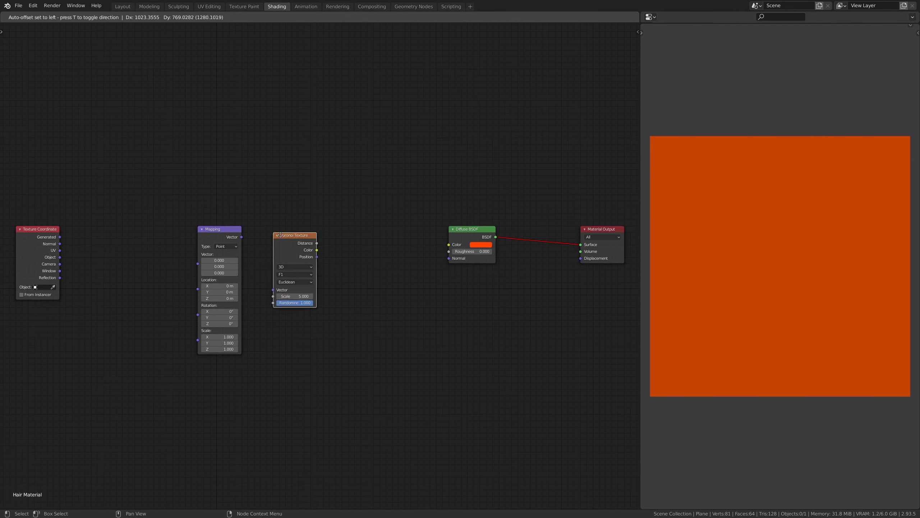
left_click(274, 228)
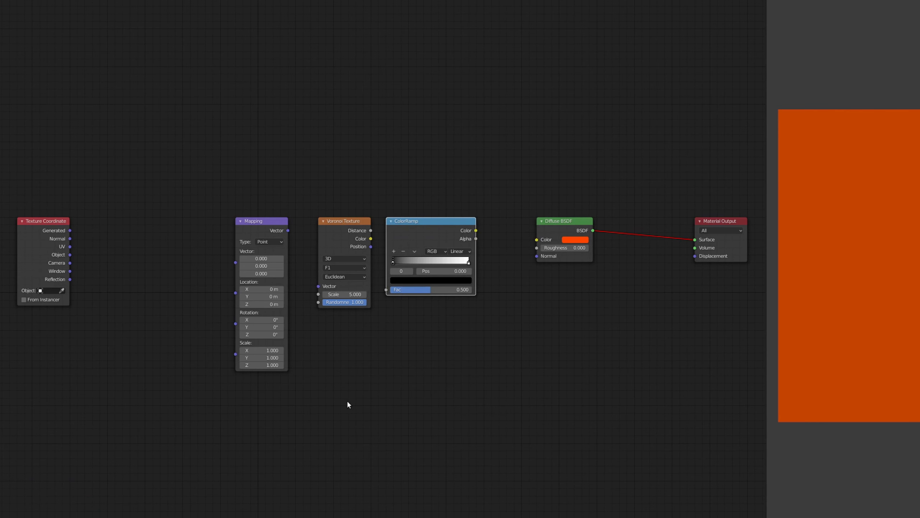
Link the UV output through the Mapping node to the Voronoi Texture's Vector, with the Mapping X scale set to 40.
left_click_drag(225, 265, 234, 263)
left_click(263, 327)
key("Return")
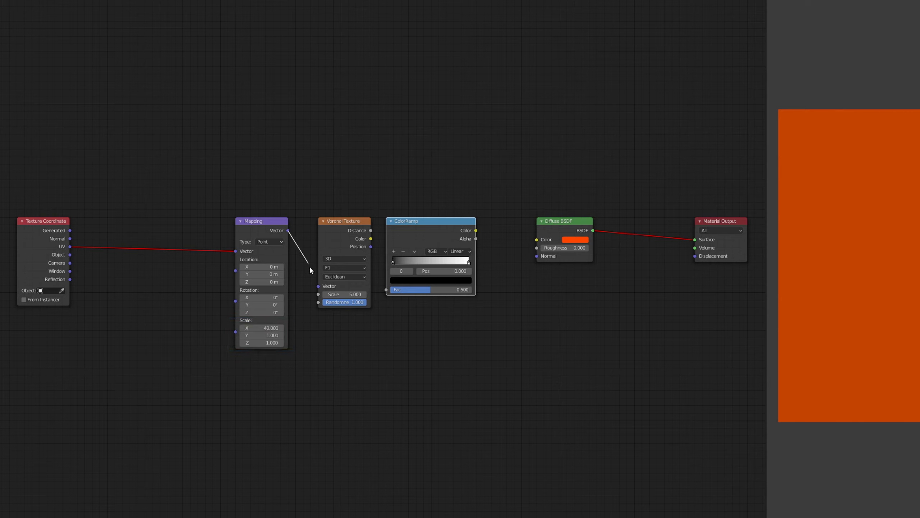
left_click_drag(320, 290, 319, 287)
Set the Voronoi Texture to 2D and Distance to Edge with a scale of 4.
left_click(338, 258)
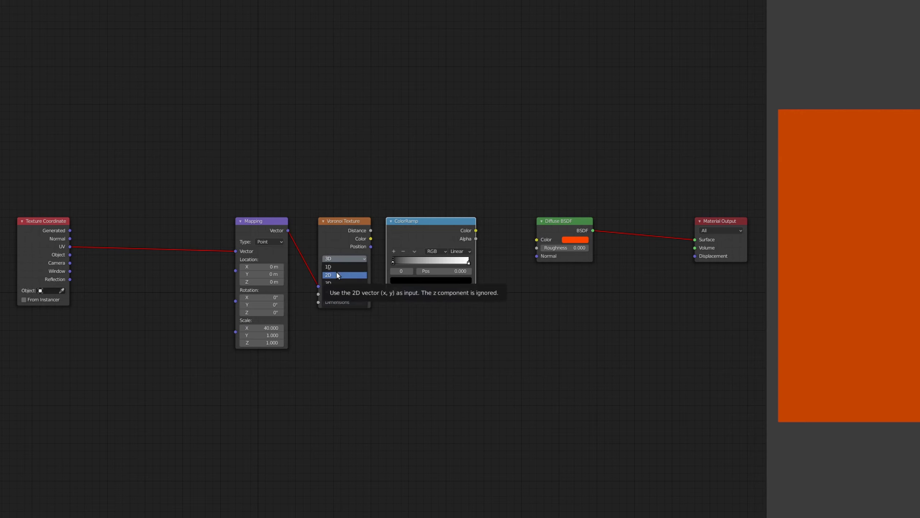
left_click(336, 275)
left_click(344, 267)
left_click(351, 301)
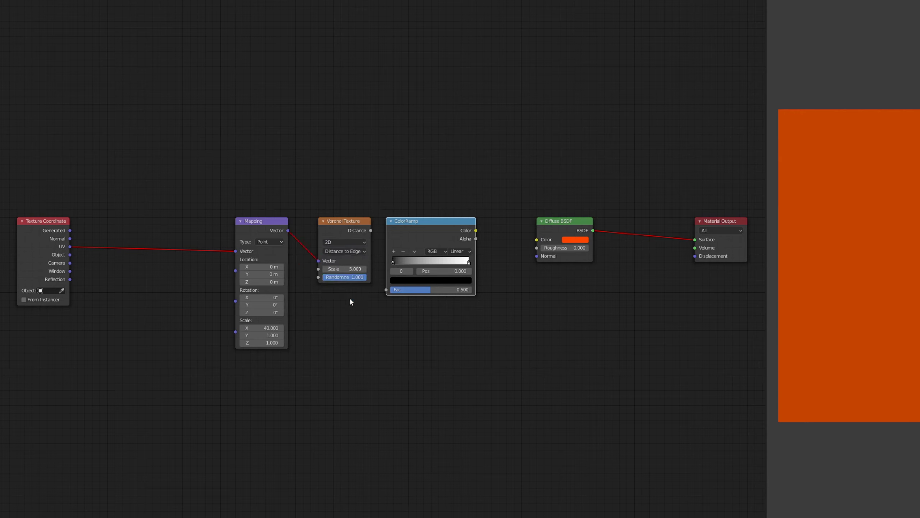
left_click(352, 269)
type("4")
key("Return")
Link Voronoi Distance to the ColorRamp's Fac, make its white stop orange-red, and link the ramp's Color to the Diffuse BSDF's Color.
left_click_drag(370, 230, 374, 252)
left_click_drag(386, 291, 386, 290)
left_click(468, 262)
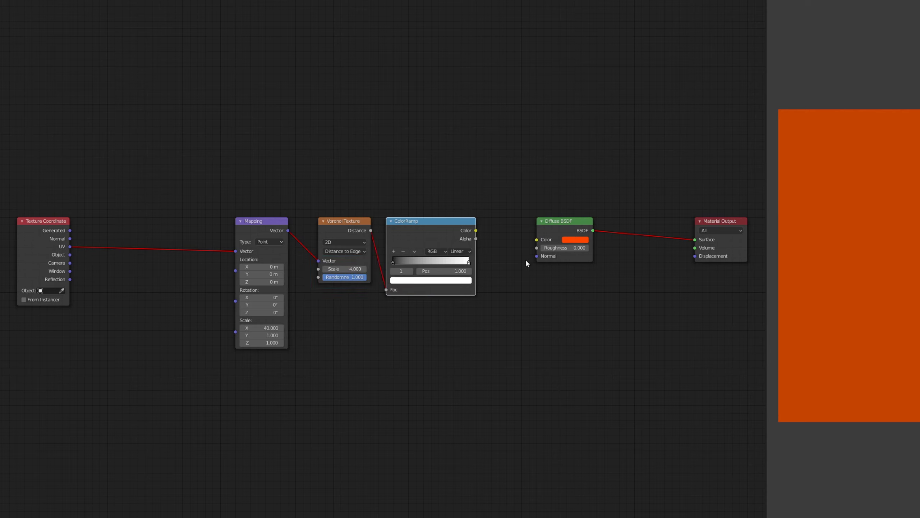
left_click_drag(461, 285, 462, 285)
left_click_drag(476, 230, 537, 240)
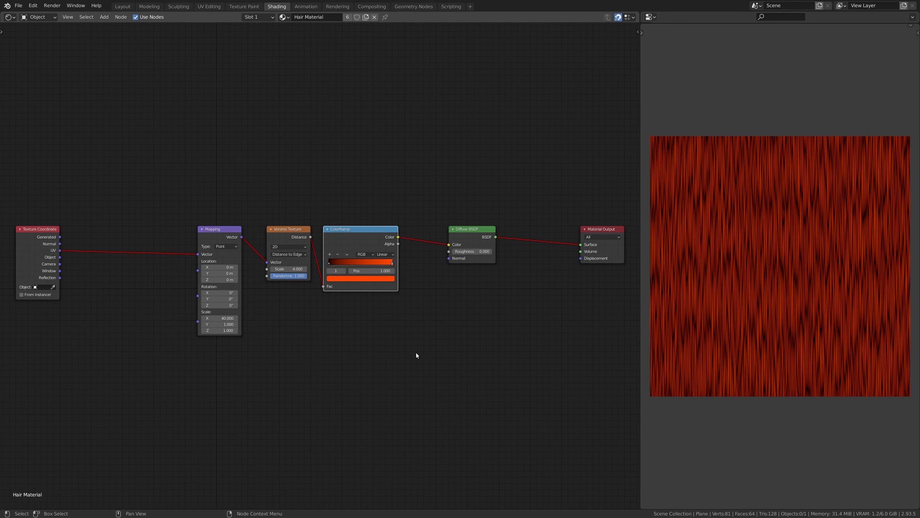
Try lowering the Mapping node's X scale to 1.5 and restore it to 40.
left_click(220, 318)
type("37.5")
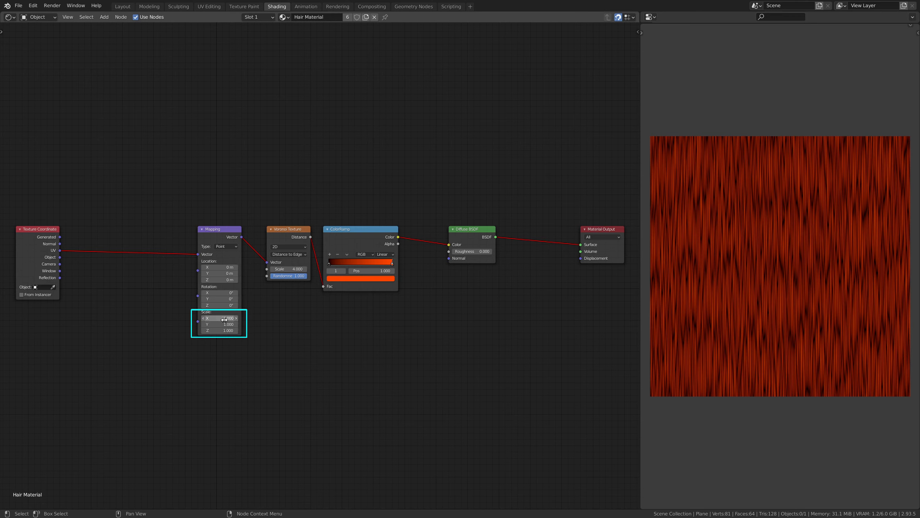
key("Return")
left_click_drag(219, 318, 90, 318)
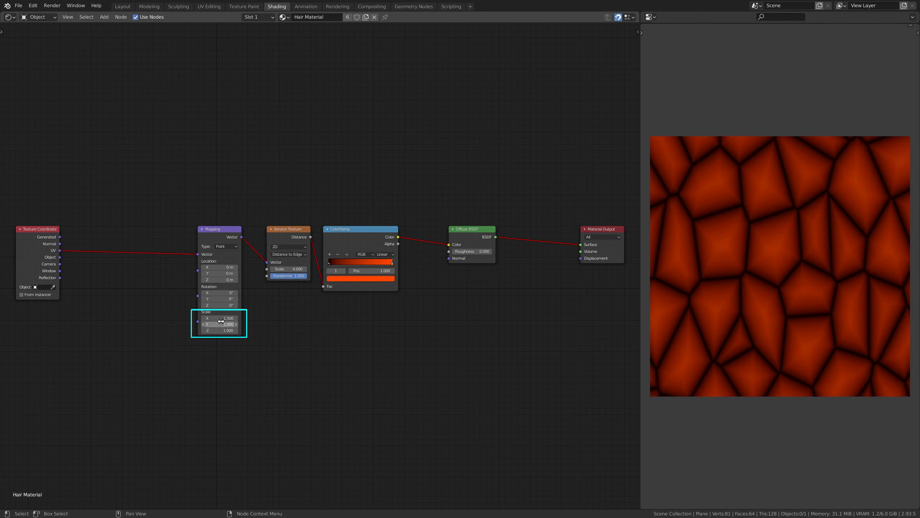
left_click_drag(220, 318, 338, 318)
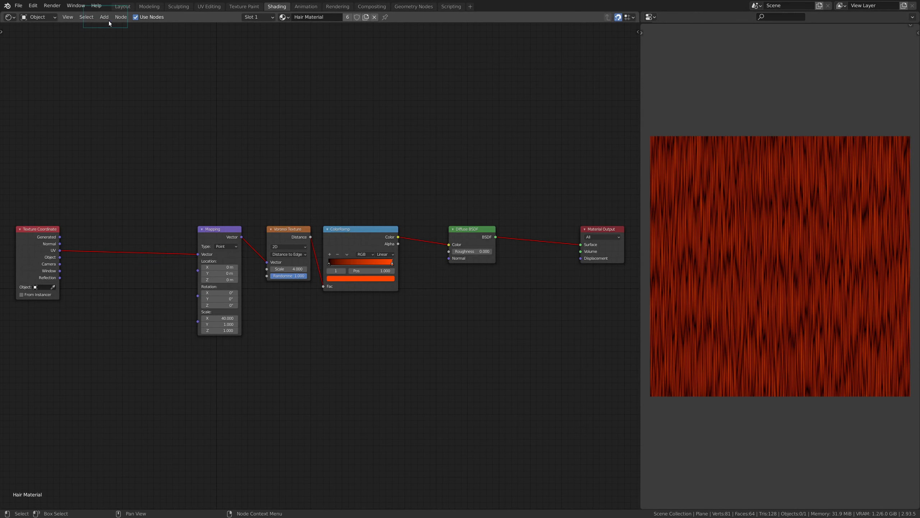
Add a Noise Texture near the Texture Coordinate node and insert a Mix node into the link before Mapping.
left_click(105, 17)
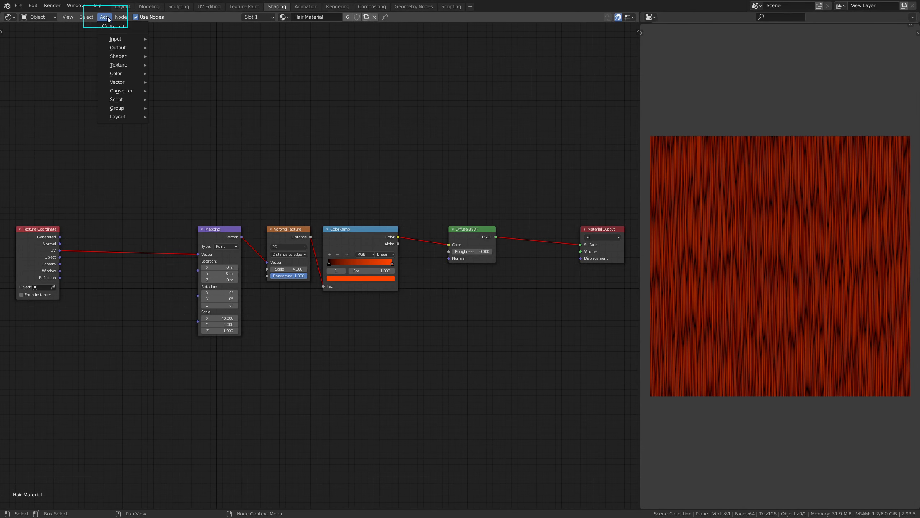
left_click(108, 25)
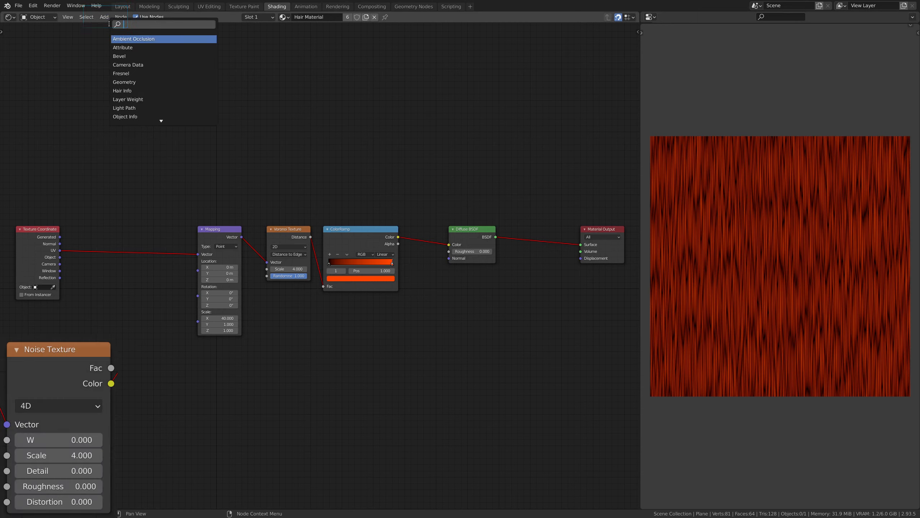
type("noise")
key("Return")
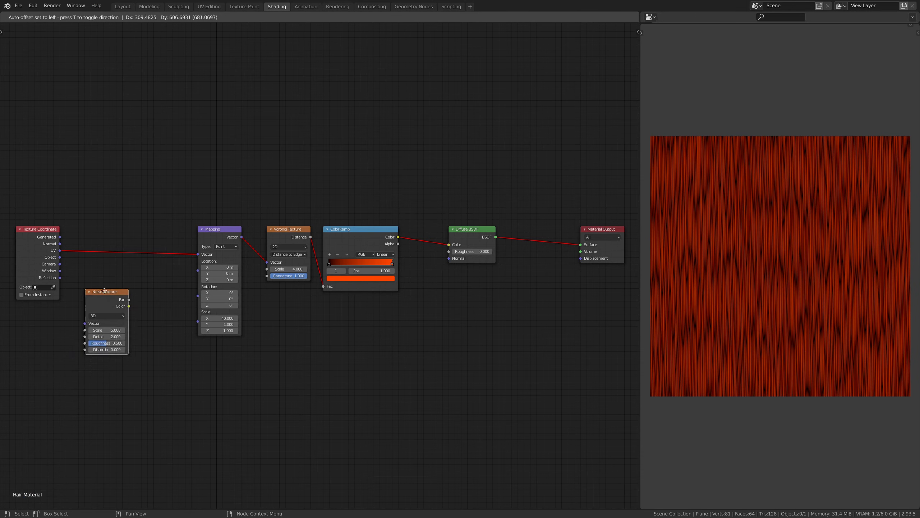
left_click(103, 281)
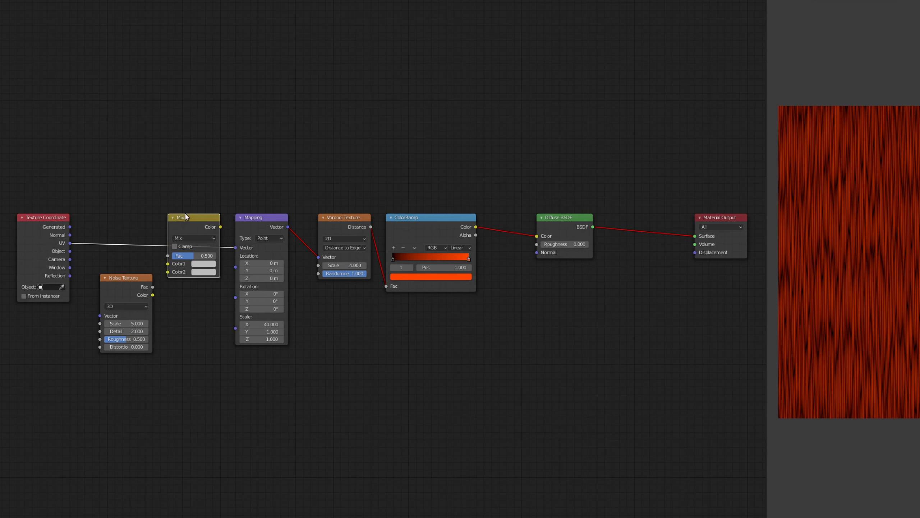
left_click(186, 216)
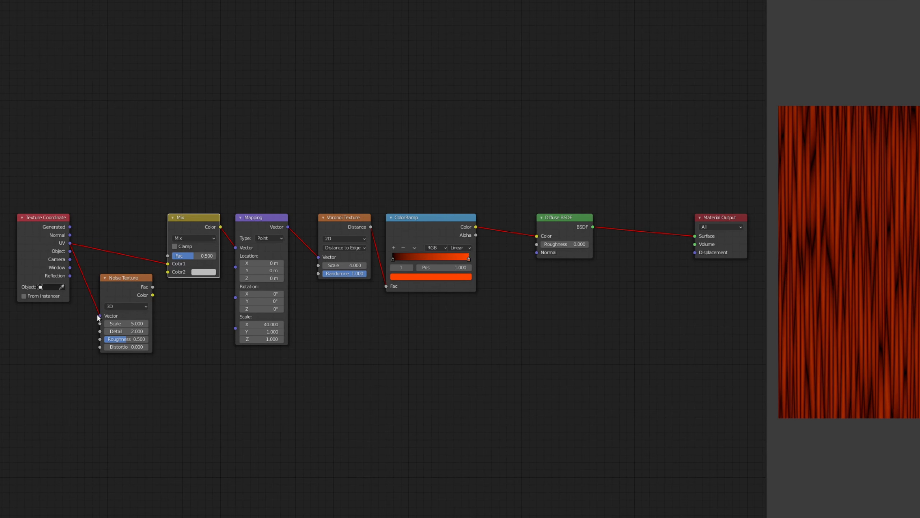
Set the UV-driven Noise Texture to 4D, scale 4, detail 0 and roughness 0, and link its Color to the Mix node's Color2.
left_click(126, 306)
left_click(121, 338)
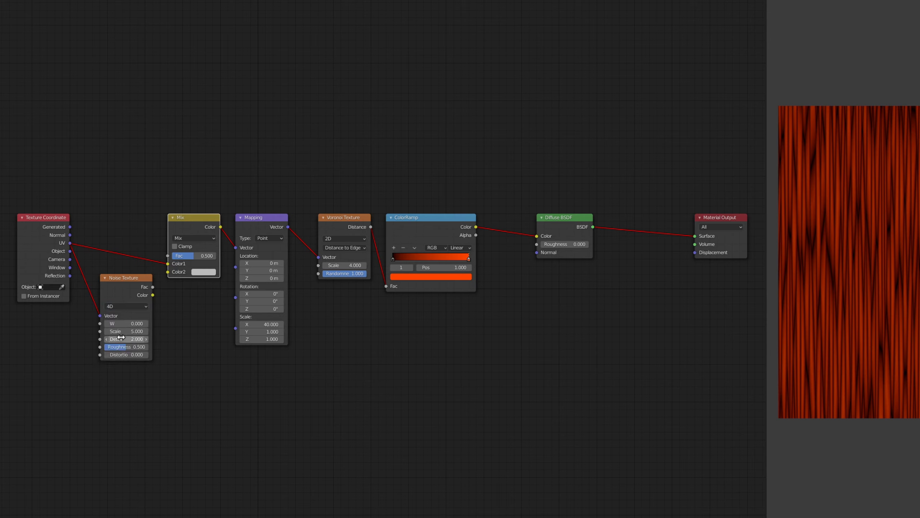
left_click(141, 332)
key("Tab")
type("0")
key("Tab")
left_click_drag(168, 271, 168, 271)
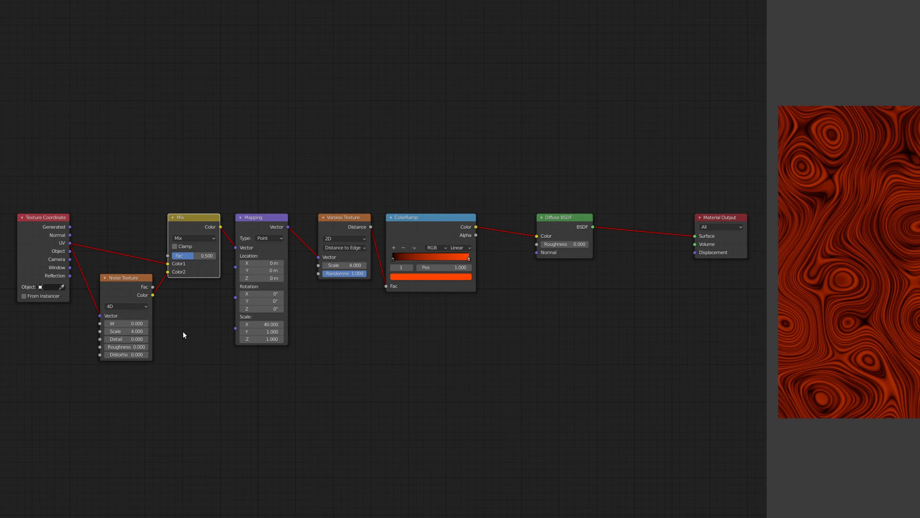
Set the Mix node's factor to 0.1 and save the file.
double_click(160, 261)
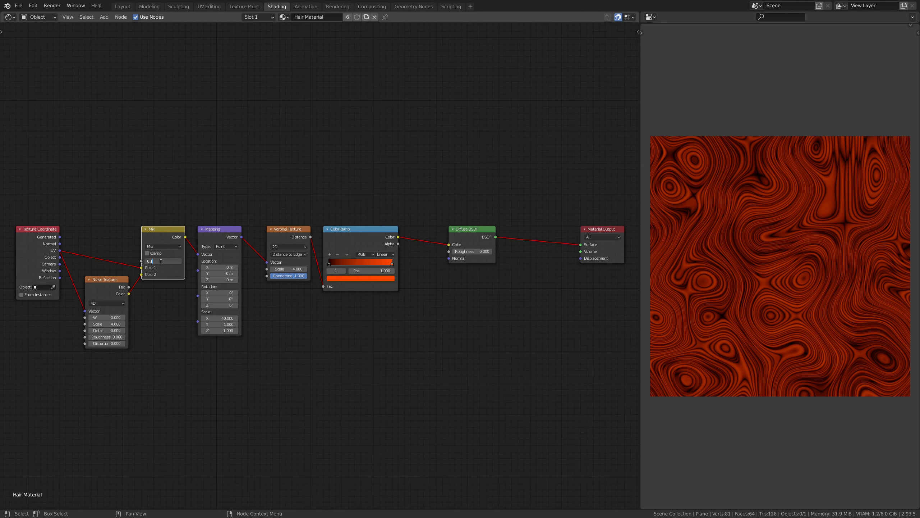
key("Return")
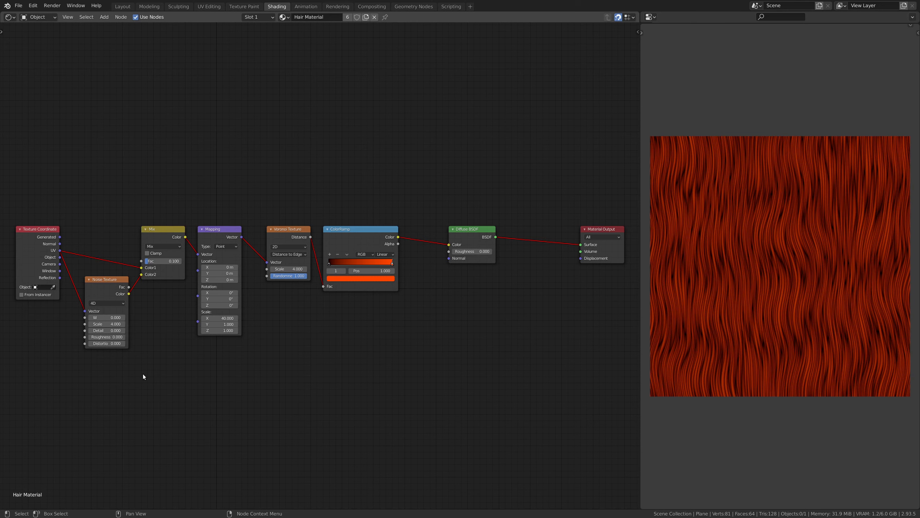
key("ctrl+s")
mouse_move(149, 261)
left_mouse_down()
mouse_move(191, 261)
mouse_move(148, 261)
left_mouse_up()
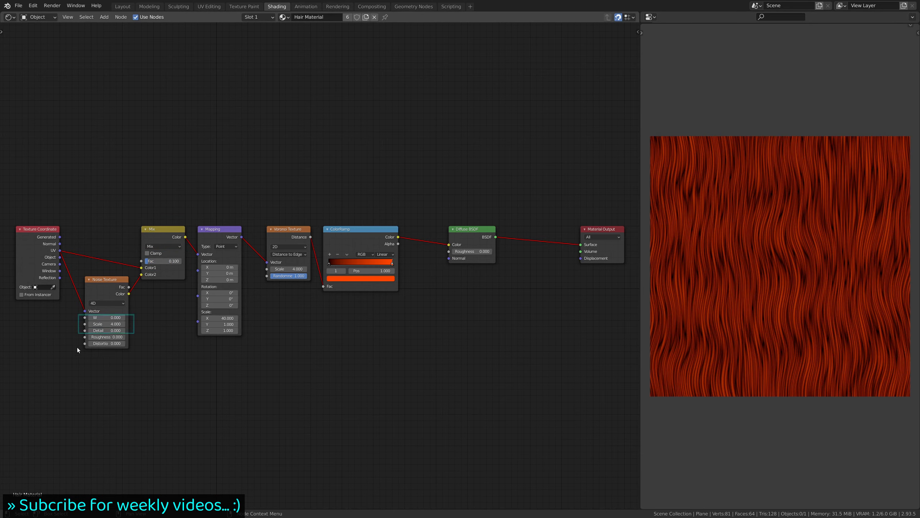
Try a different Scale on the Noise Texture and restore it to 4.
mouse_move(104, 324)
left_mouse_down()
mouse_move(138, 324)
mouse_move(79, 324)
left_mouse_up()
left_click(110, 324)
key("Return")
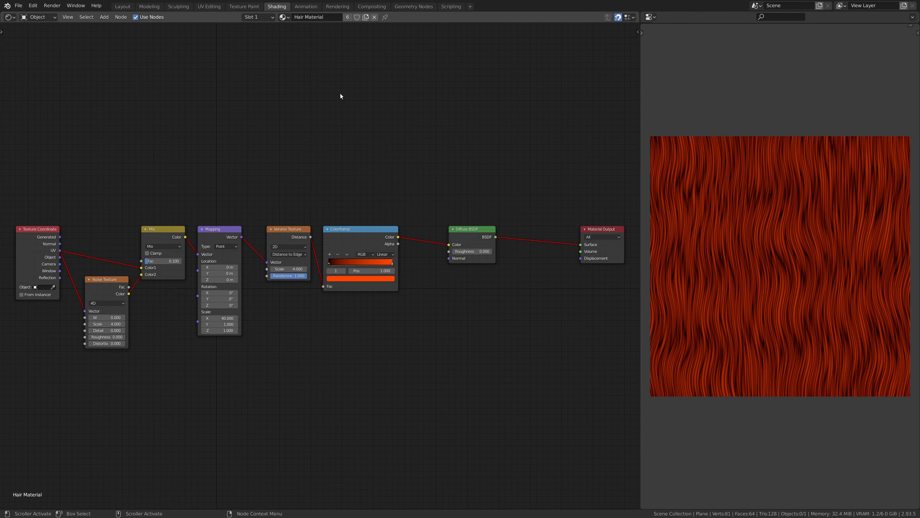
Add a Value node above the Mapping node and a second Voronoi Texture above the existing one.
left_click(105, 18)
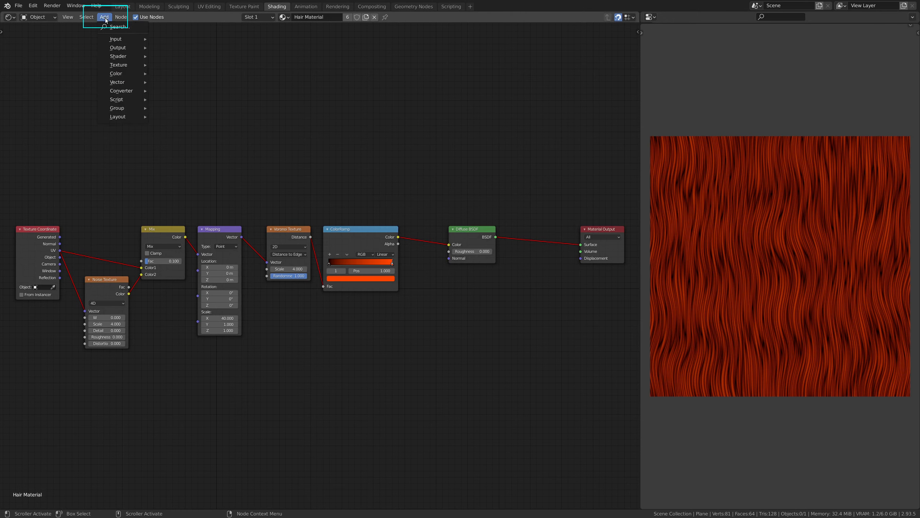
left_click(118, 27)
type("value")
key("Return")
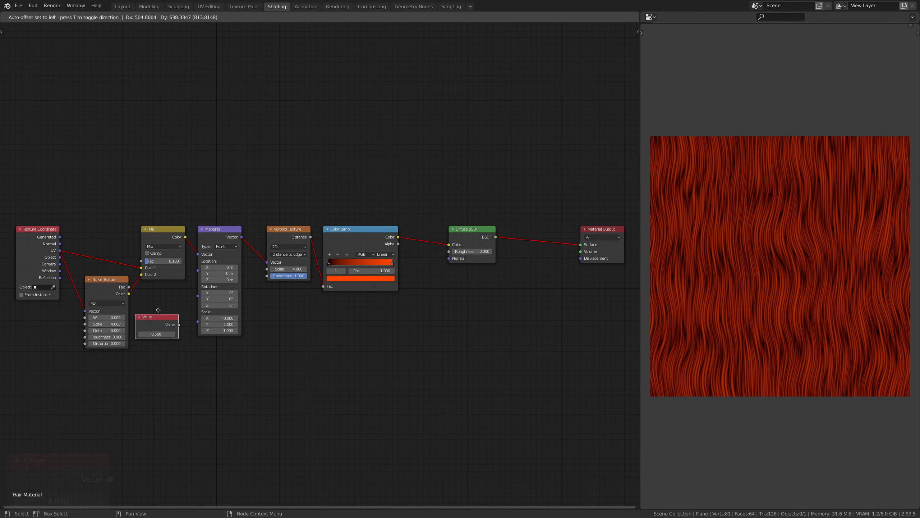
left_click(221, 166)
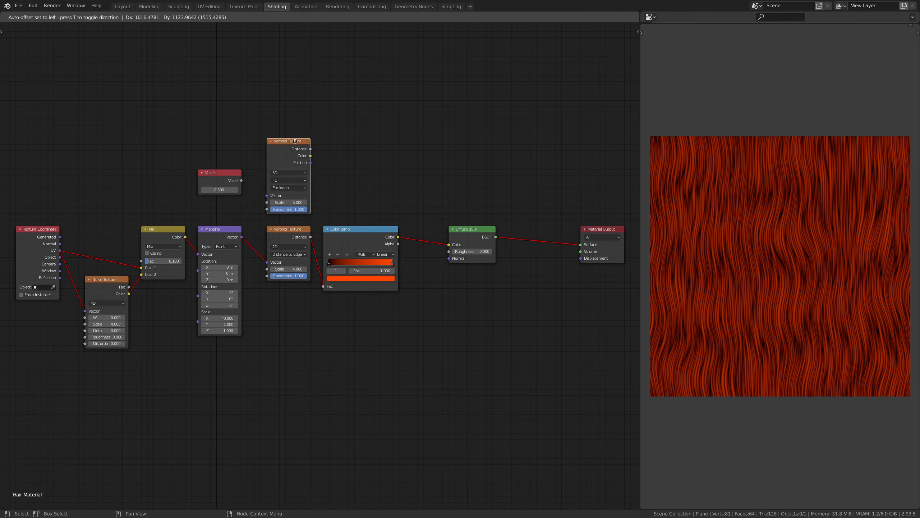
left_click(294, 136)
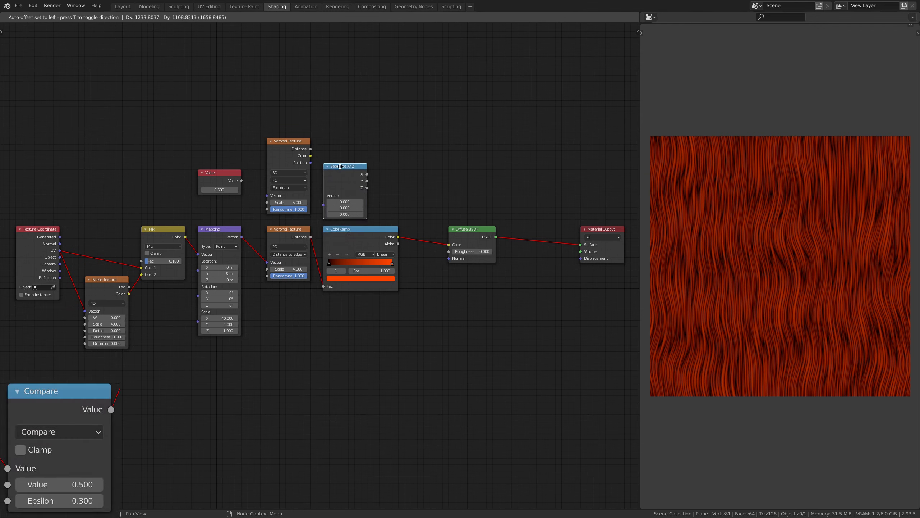
Add a Separate XYZ node beside the new Voronoi Texture and three Math nodes, one beside it and two above.
left_click(340, 166)
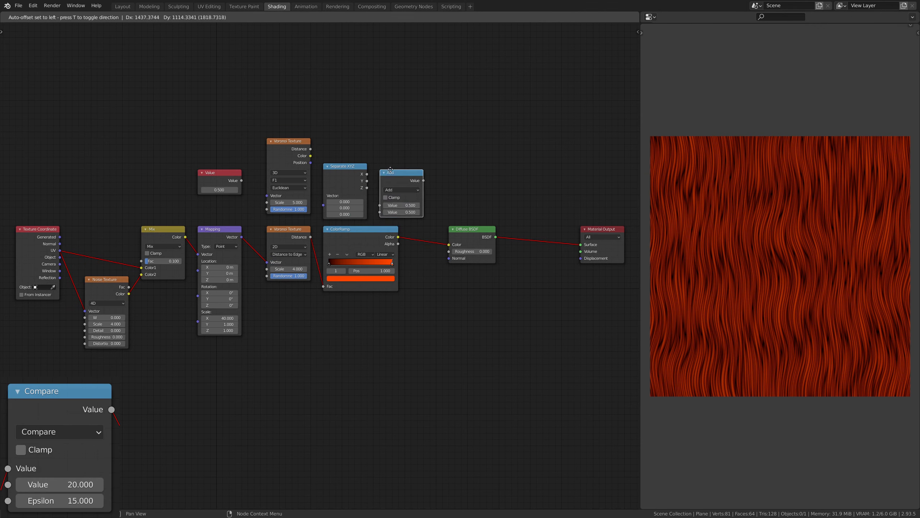
left_click(390, 163)
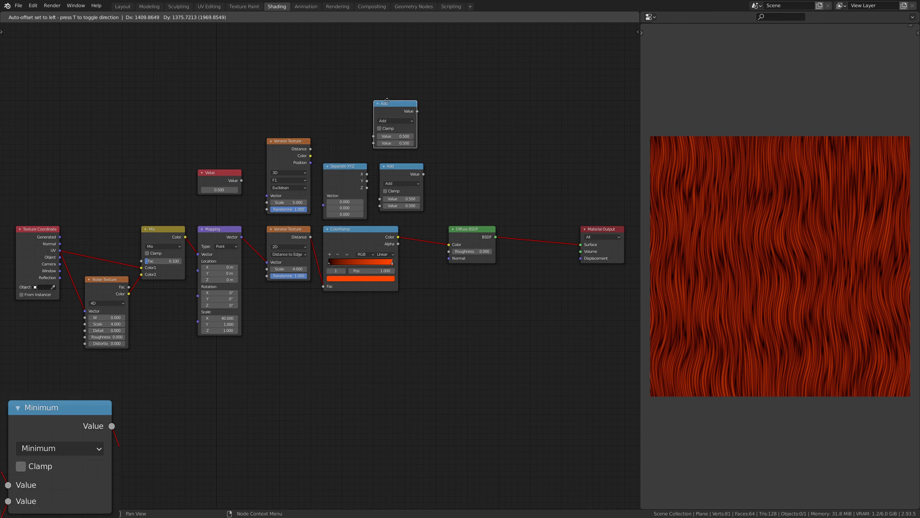
left_click(391, 101)
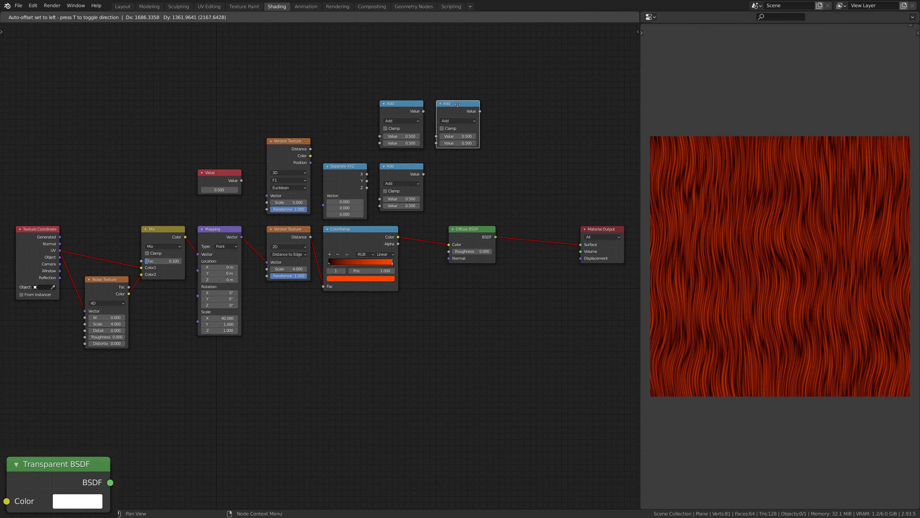
left_click(457, 104)
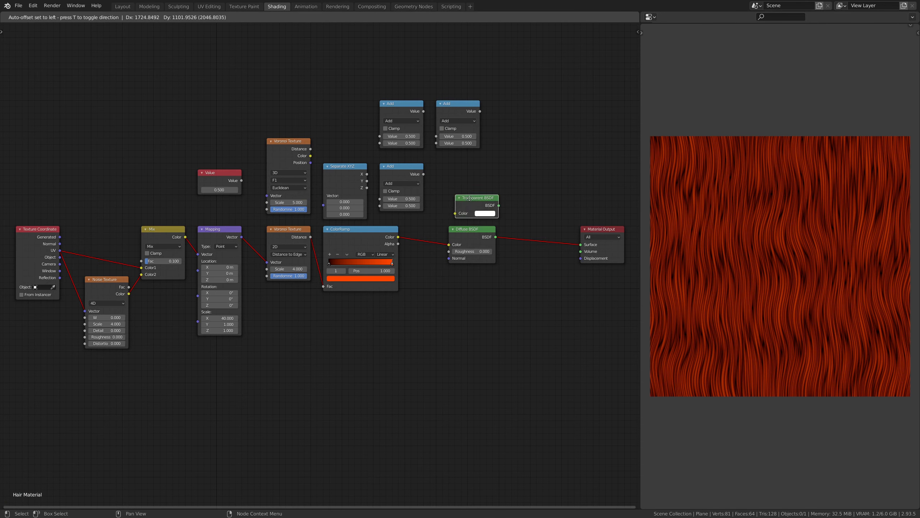
Add a Transparent BSDF above the Diffuse BSDF and place a Mix Shader before the Material Output.
left_click(464, 198)
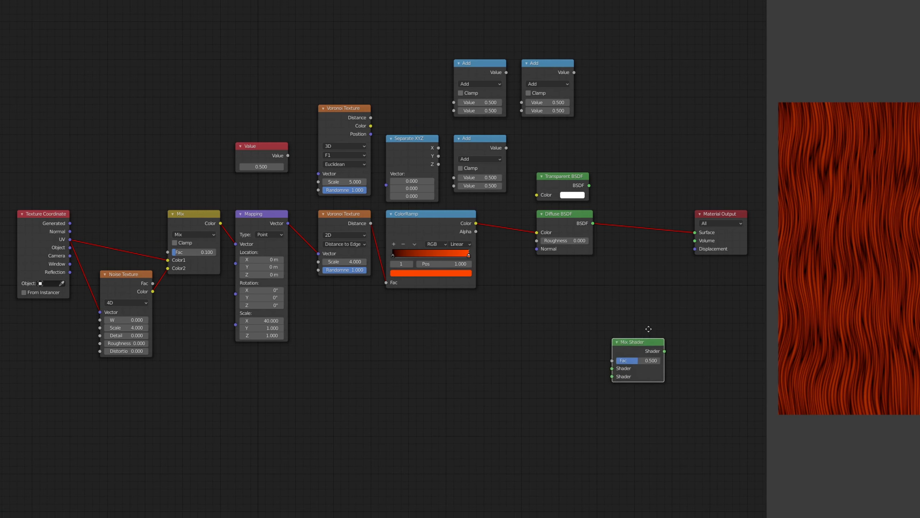
left_click(656, 170)
left_click(619, 301)
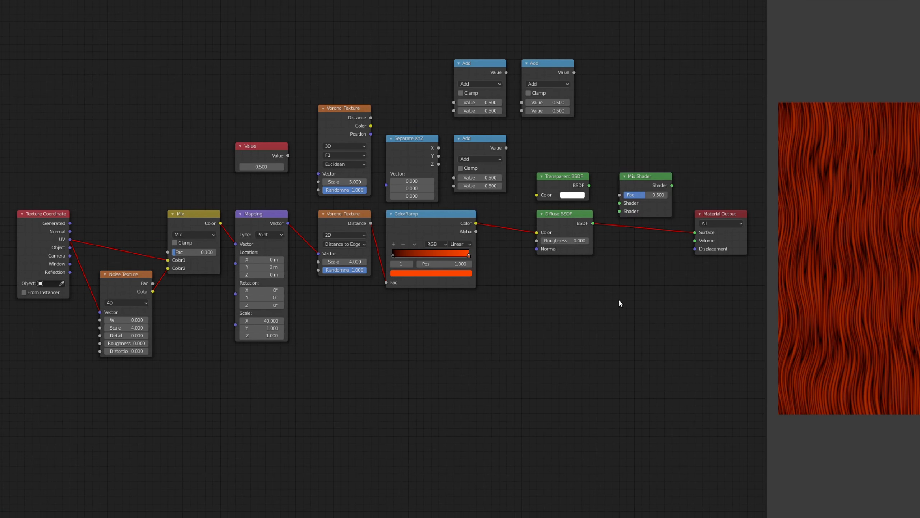
Set the Value node to 4 and link it to the Scale inputs of both Voronoi Textures.
left_click(252, 167)
type("4")
key("Return")
left_click_drag(317, 187, 318, 182)
left_click_drag(288, 155, 319, 261)
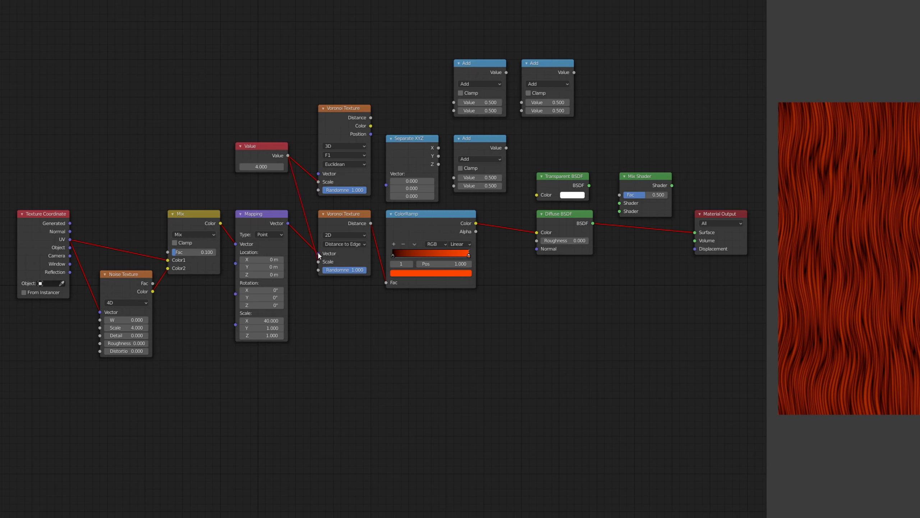
Link Mapping's Vector to the new Voronoi Texture, set it to 2D, and link its Position to Separate XYZ.
left_click_drag(287, 223, 318, 174)
left_click(341, 146)
left_click(339, 161)
left_click_drag(378, 175, 381, 181)
Link Separate XYZ's X to the first value of the upper Math node and Y to that of the lower one.
left_click_drag(439, 147, 442, 137)
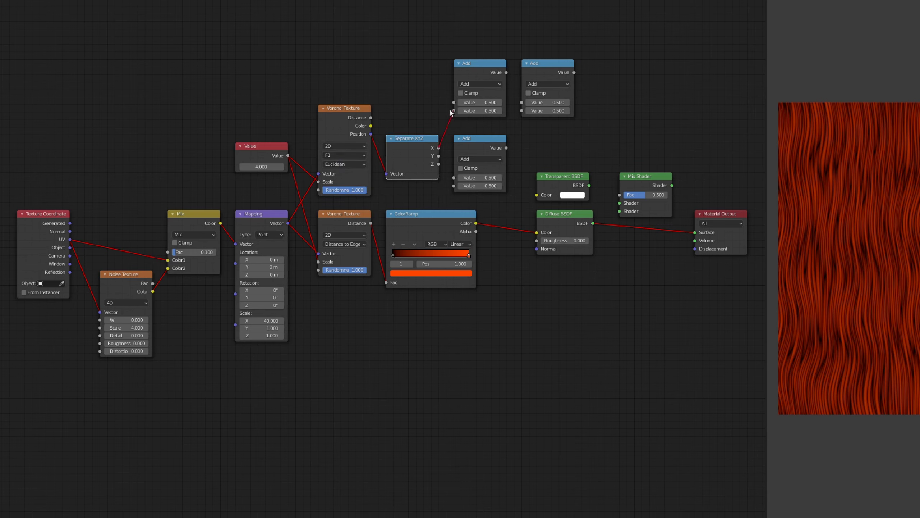
left_click_drag(453, 103, 454, 103)
left_click_drag(439, 156, 454, 177)
Set the Math node fed by X to Compare with value 20 and epsilon 15.
left_click(480, 84)
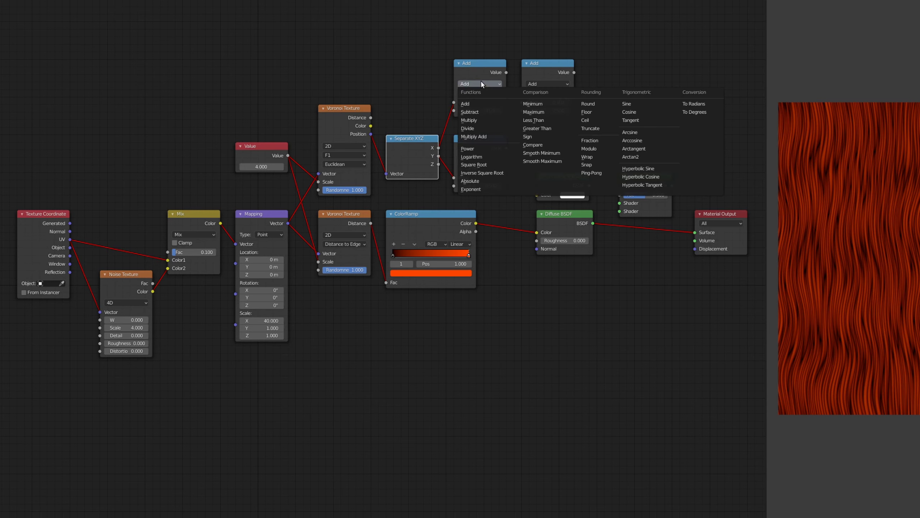
left_click(531, 145)
left_click(490, 111)
type("20")
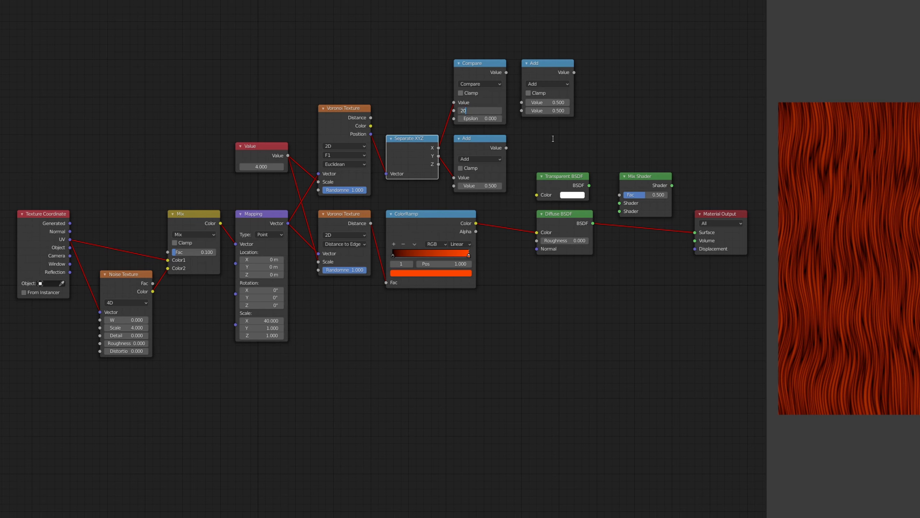
key("Tab")
type("15")
key("Return")
Set the Math node fed by Y to Compare with value 0.5 and epsilon 0.3.
left_click(479, 159)
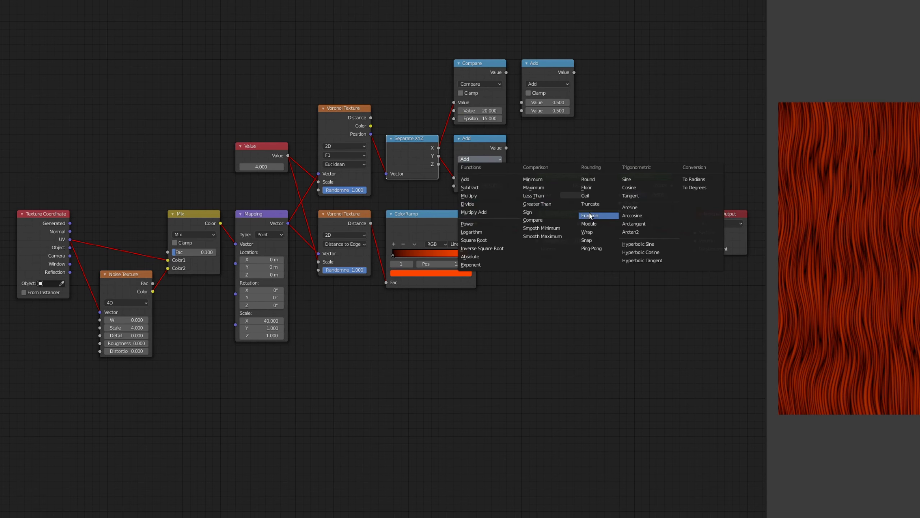
left_click(546, 219)
left_click(480, 185)
key("Tab")
key("BackSpace")
type("3")
key("Return")
Link both Compare outputs to the third Math node and set its operation to Minimum.
left_click_drag(522, 102, 520, 111)
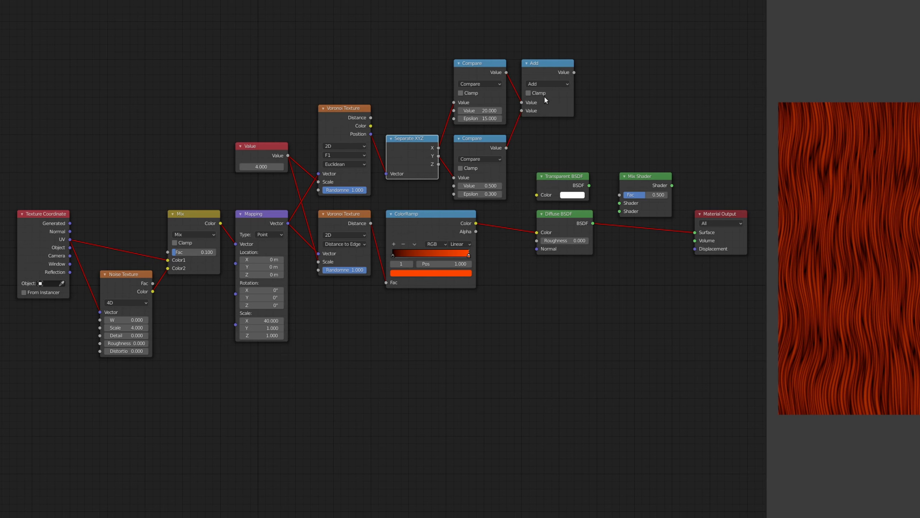
left_click(550, 83)
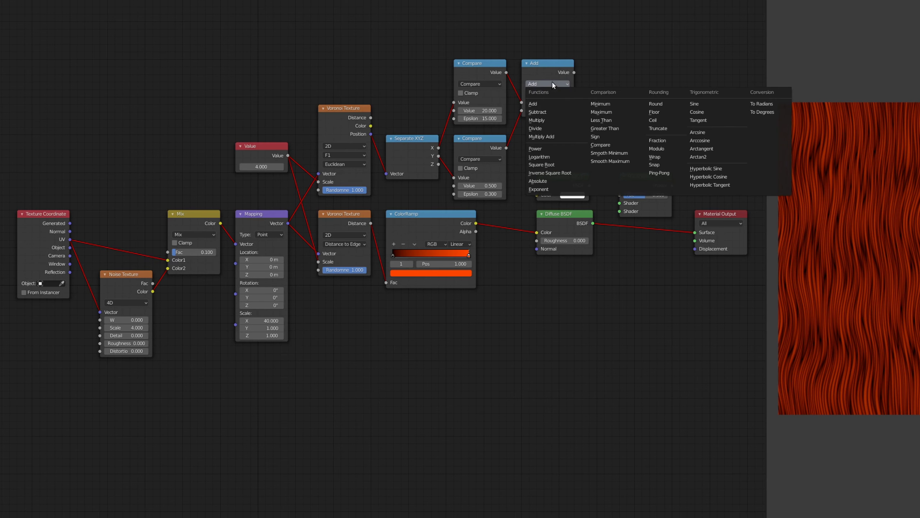
left_click(596, 105)
Link Minimum to the Mix Shader's Fac, Transparent and Diffuse BSDF to its shader inputs, and its output to the Material Output's Surface.
left_click_drag(582, 97, 620, 211)
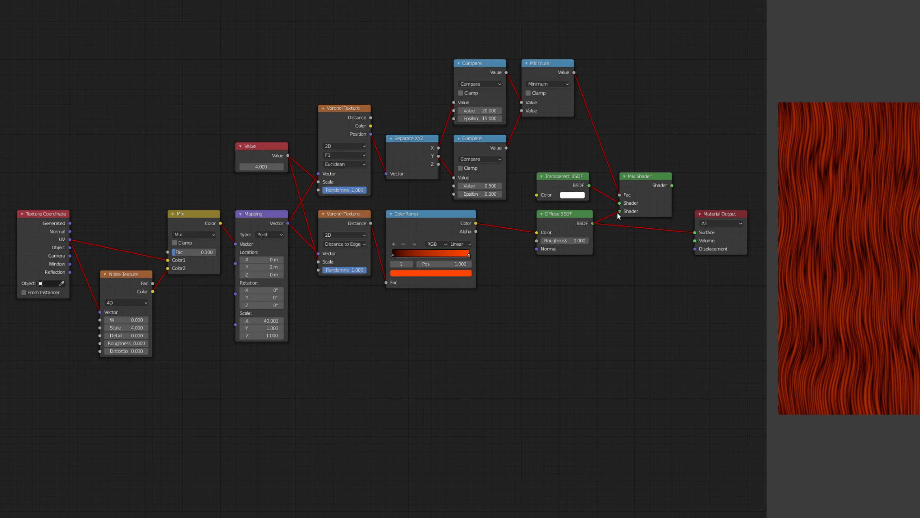
left_click_drag(672, 185, 695, 232)
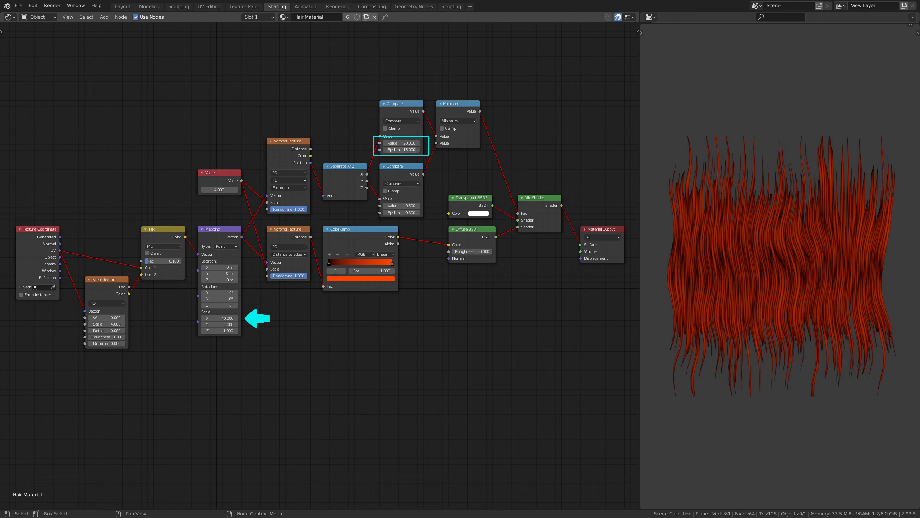
Try lowering the epsilon of the Compare node fed by X to 4.4 and restore it to 15.
left_click_drag(401, 149, 363, 150)
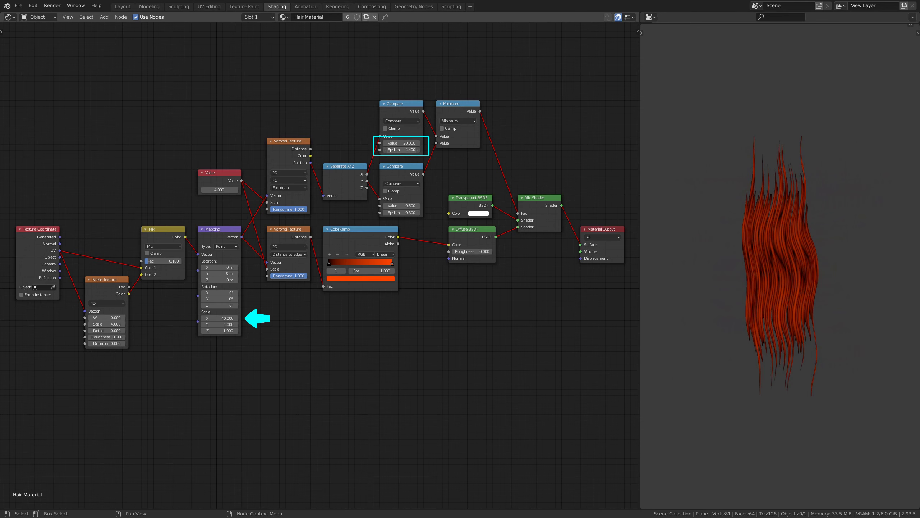
left_click_drag(402, 150, 440, 150)
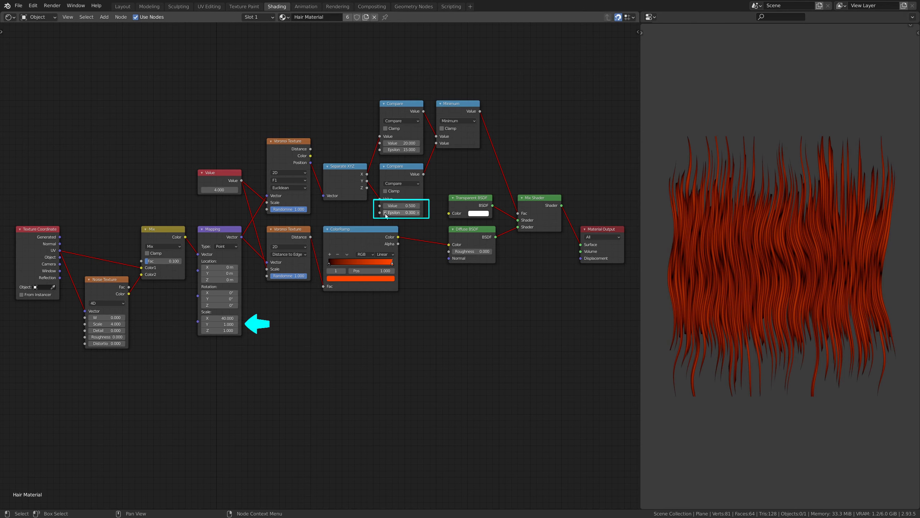
Try lowering the epsilon of the Compare node fed by Y to 0 and restore it to 0.3.
left_click(385, 213)
left_click(385, 213)
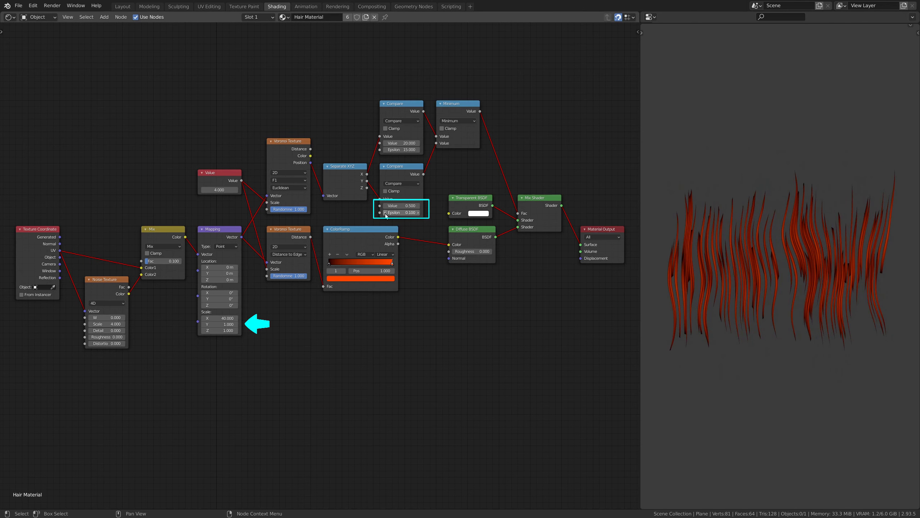
left_click(385, 214)
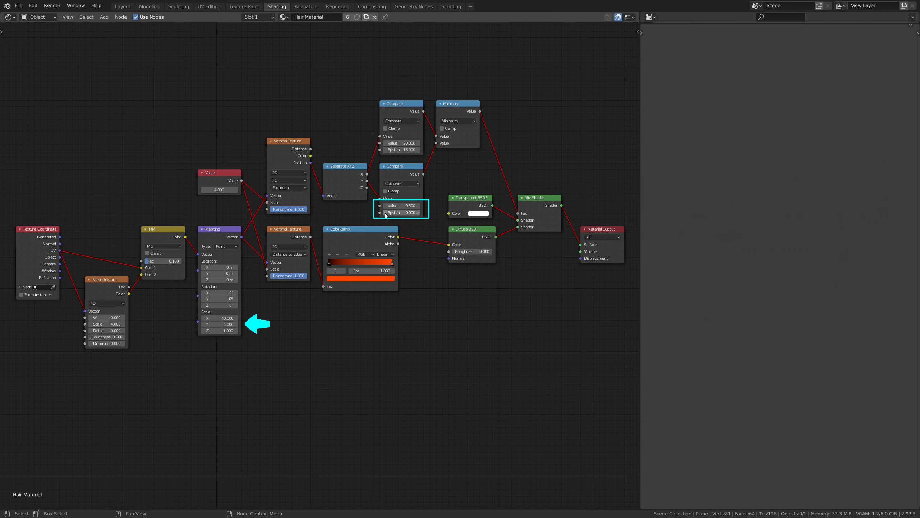
left_click(418, 213)
left_click(418, 213)
left_click(418, 213)
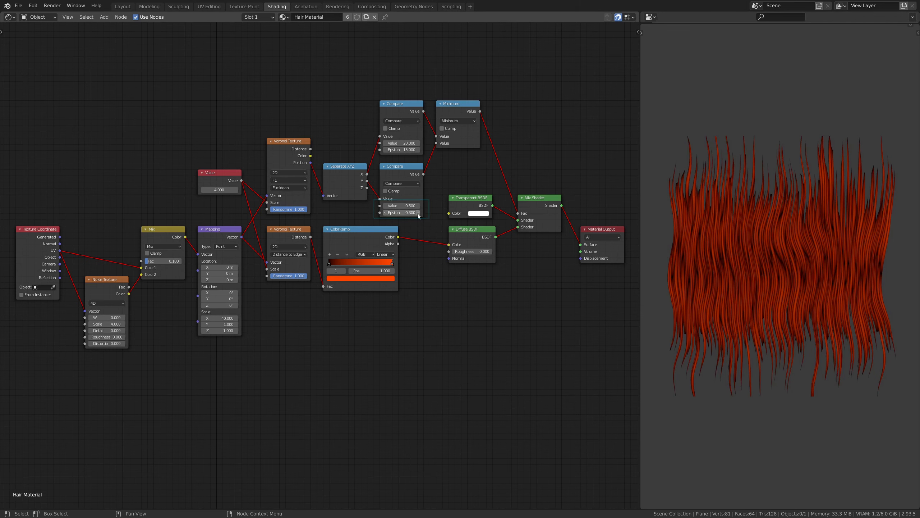